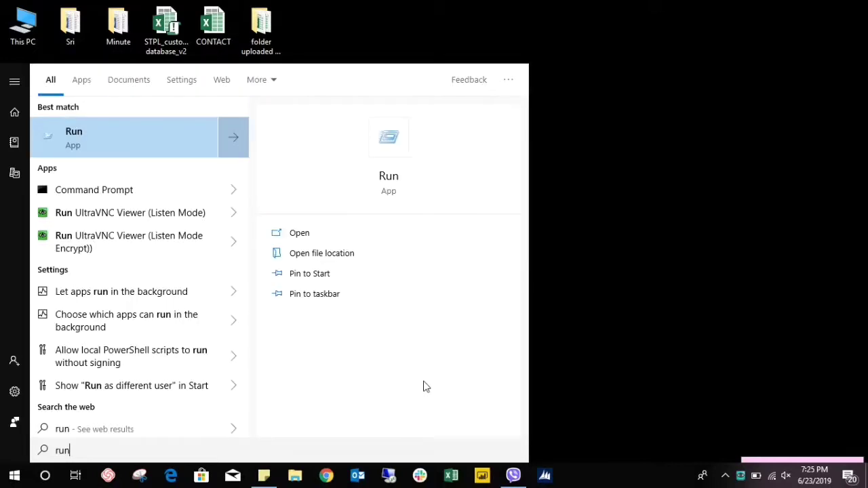
# - Launch Excel by running 'excel' from the Windows Run dialog to get a blank workbook
pyautogui.press('Return')
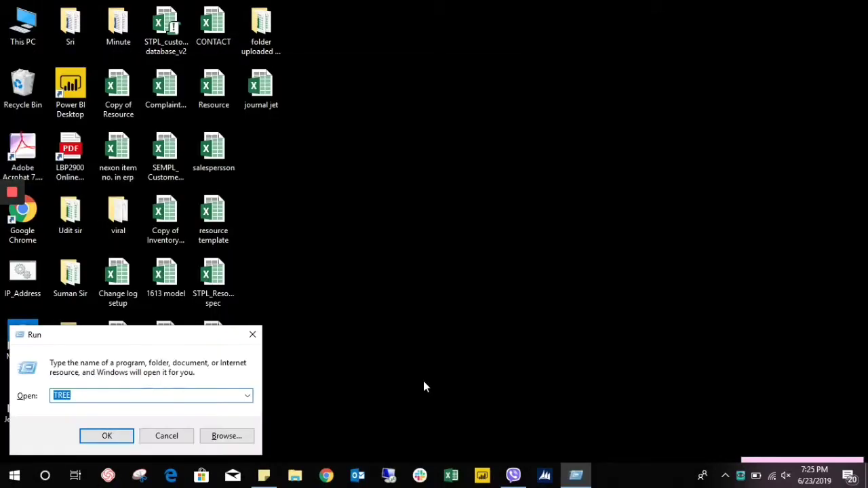
pyautogui.press('BackSpace')
pyautogui.write('exce')
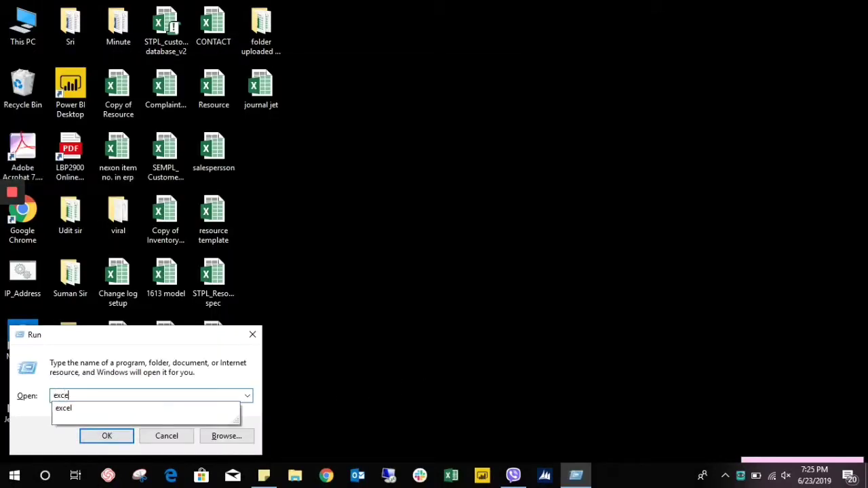
pyautogui.write('l')
pyautogui.press('Return')
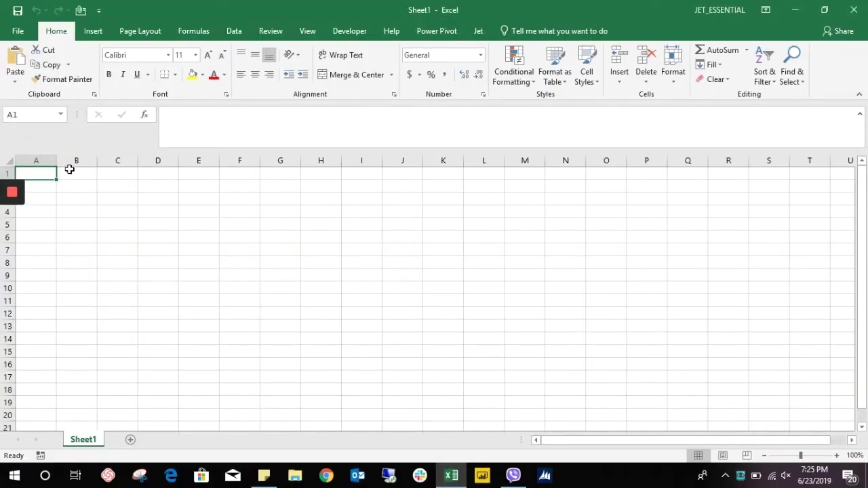
# - Widen columns A and B
pyautogui.moveTo(56, 160); pyautogui.dragTo(98, 157)
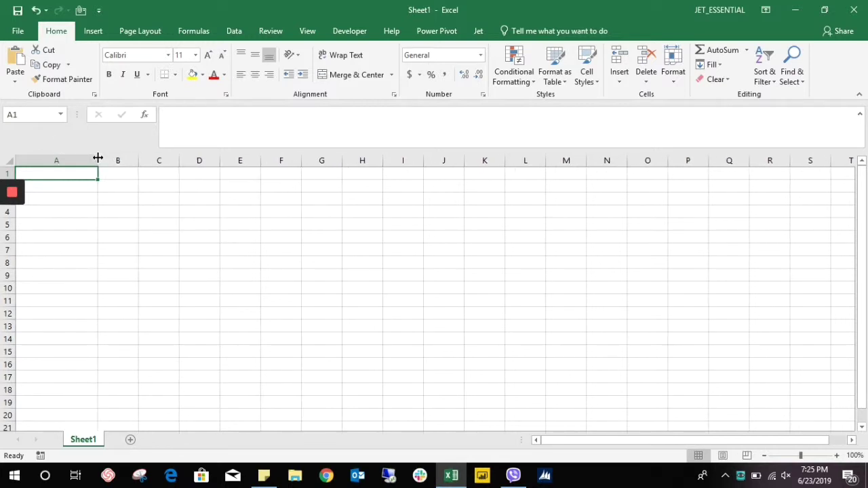
pyautogui.click(154, 161)
pyautogui.moveTo(139, 160); pyautogui.dragTo(374, 160)
# - Enter headers First Name, Last name and Mail ID in A1:C1
pyautogui.click(71, 177)
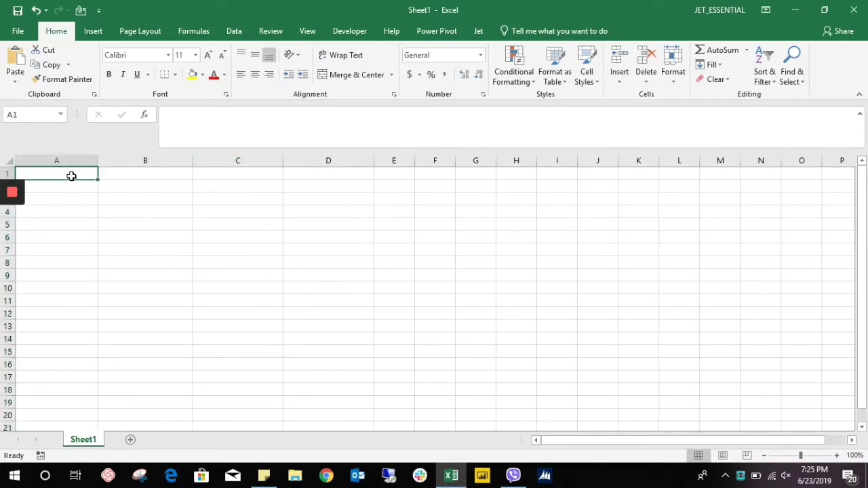
pyautogui.write('First ')
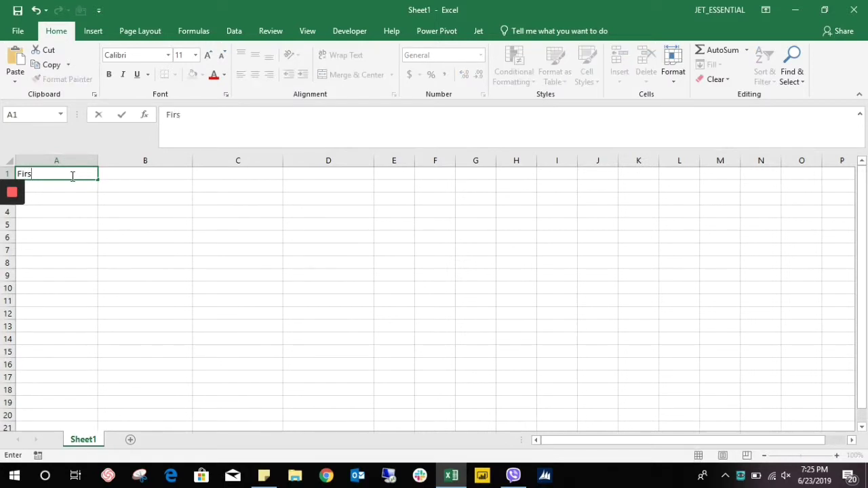
pyautogui.write('Name')
pyautogui.press('Tab')
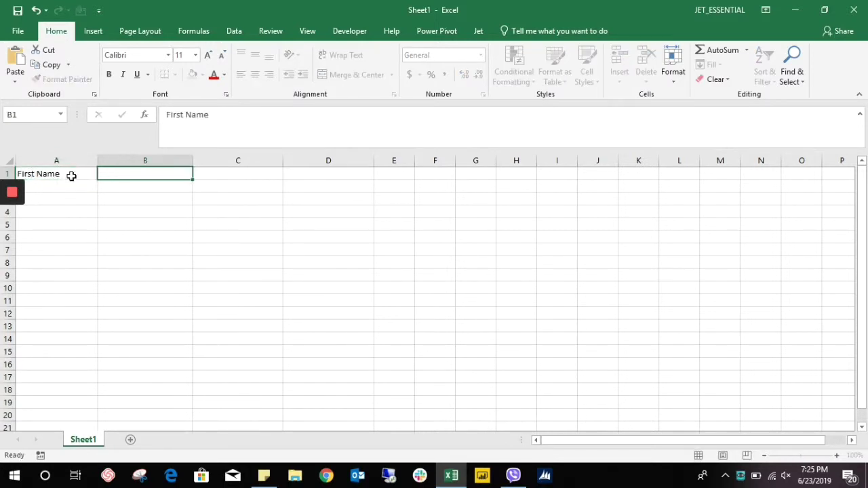
pyautogui.write('Last')
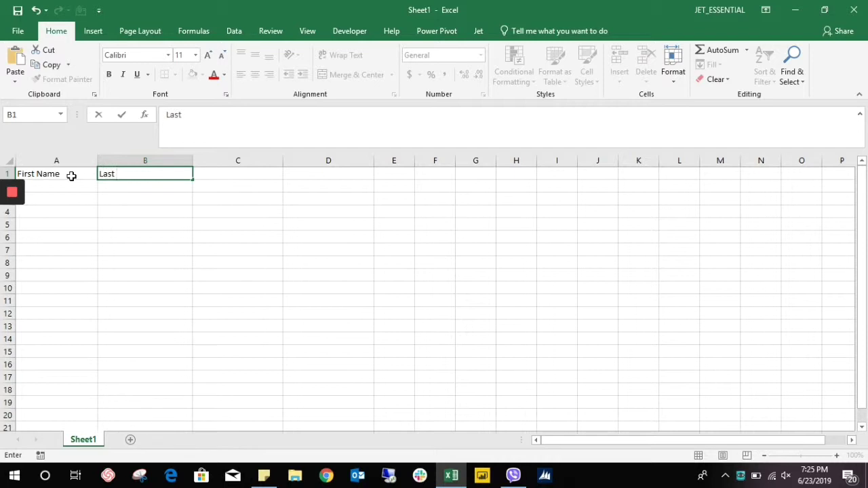
pyautogui.write(' name')
pyautogui.press('Tab')
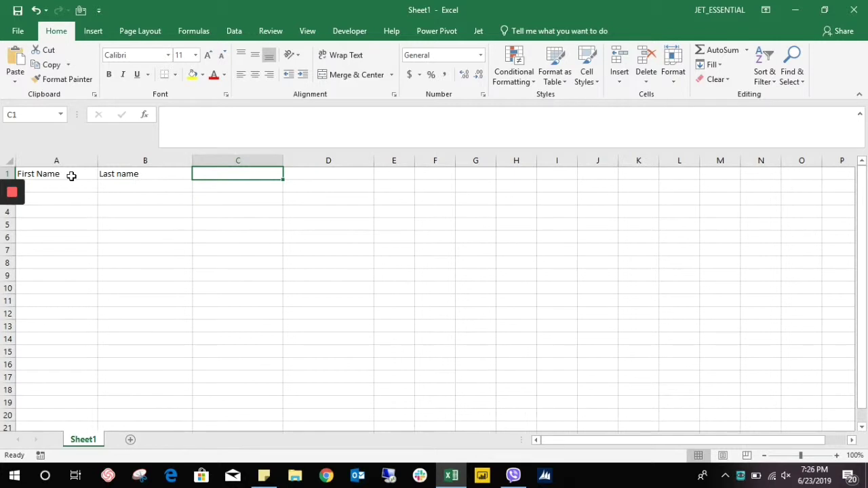
pyautogui.write('Mail ID')
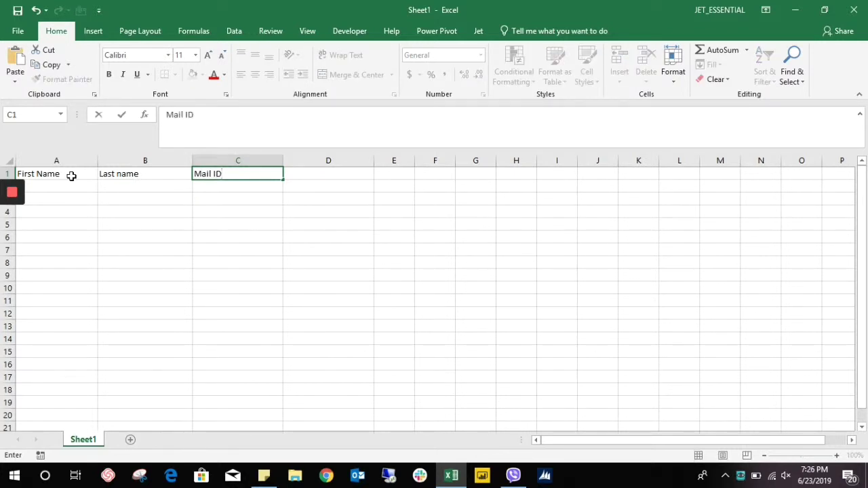
pyautogui.press('Return')
# - Enter headers Mobile Number, Company Name and Designation in D1:F1
pyautogui.press('Up')
pyautogui.press('Right')
pyautogui.press('Right')
pyautogui.press('Right')
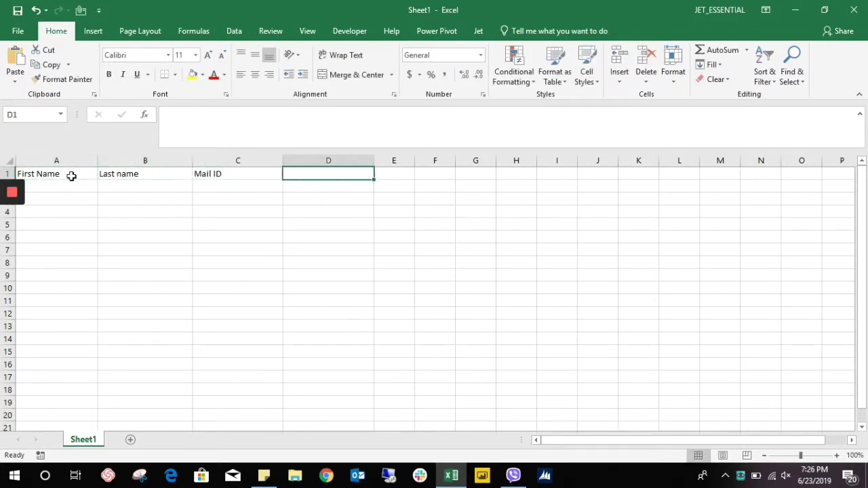
pyautogui.write('Mo')
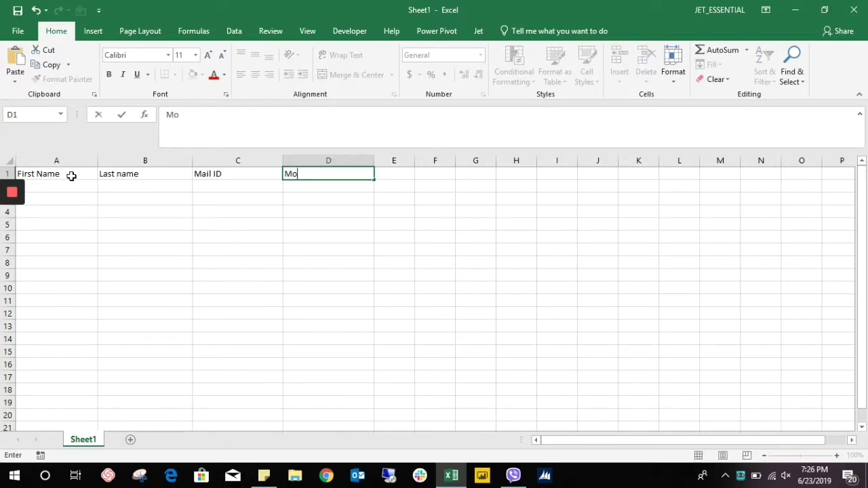
pyautogui.write('bile Numbe')
pyautogui.write('r')
pyautogui.press('Tab')
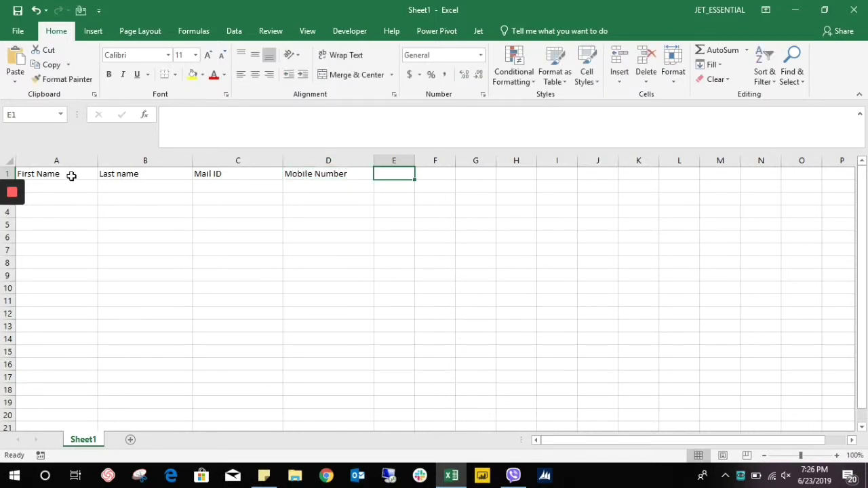
pyautogui.write('Company')
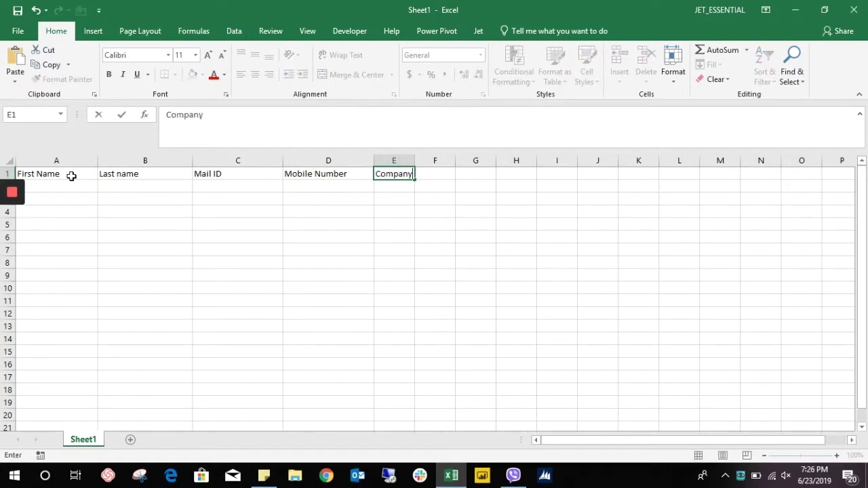
pyautogui.write(' Name')
pyautogui.press('Tab')
pyautogui.write('Descr')
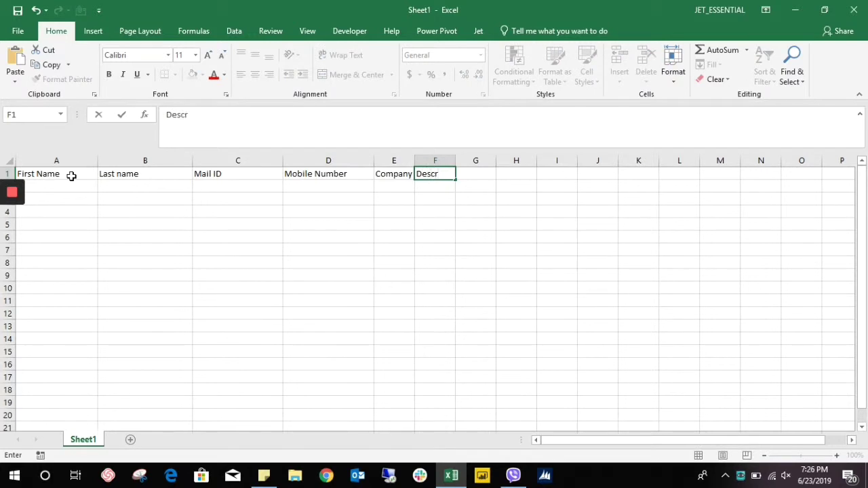
pyautogui.write('iption')
pyautogui.press('BackSpace')
pyautogui.press('BackSpace')
pyautogui.press('BackSpace')
pyautogui.press('BackSpace')
pyautogui.press('BackSpace')
pyautogui.press('BackSpace')
pyautogui.write('ignation')
pyautogui.press('Return')
# - Widen columns E and F so Company Name shows fully, then select headers A1:F1
pyautogui.press('Up')
pyautogui.press('Right')
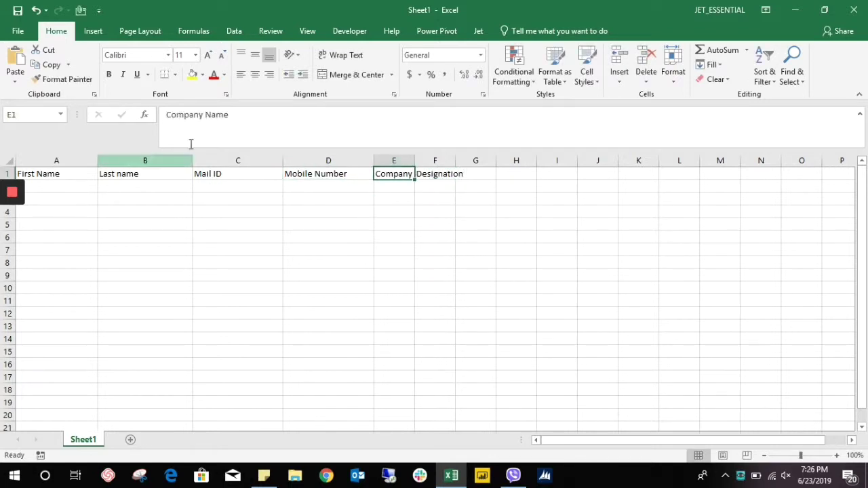
pyautogui.moveTo(418, 166); pyautogui.dragTo(534, 161)
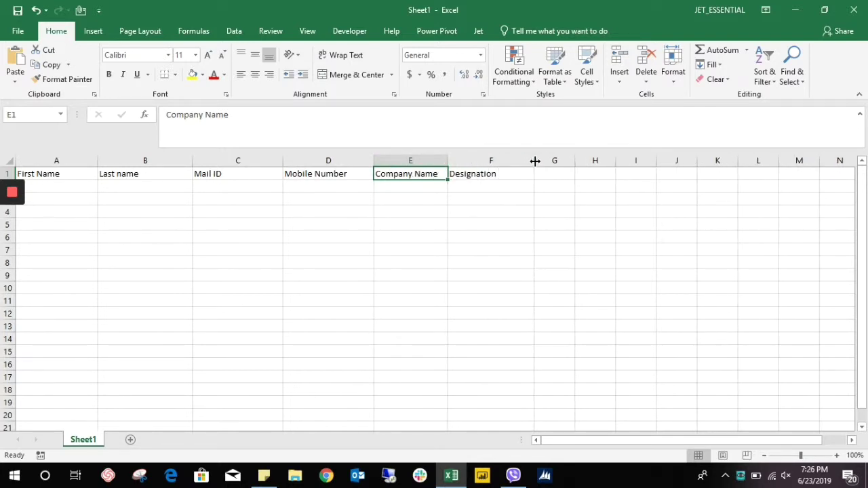
pyautogui.moveTo(87, 175); pyautogui.dragTo(482, 174)
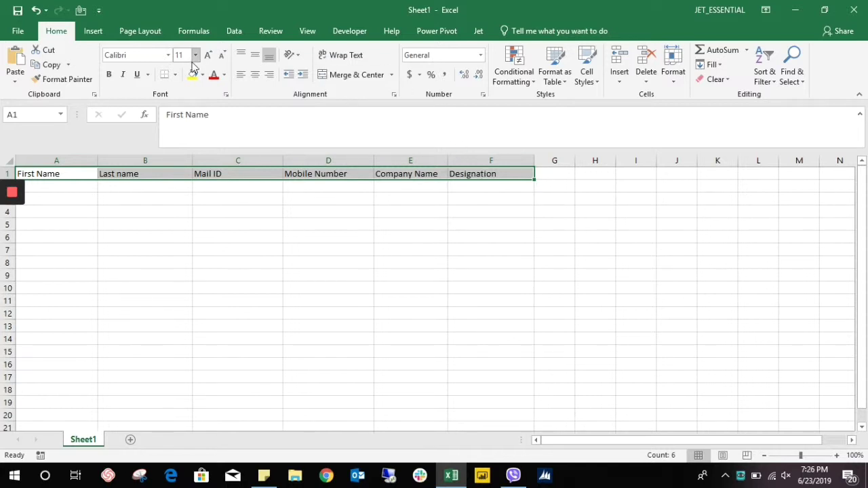
# - Convert A1:F1 into a table with 'My table has headers' ticked
pyautogui.click(95, 32)
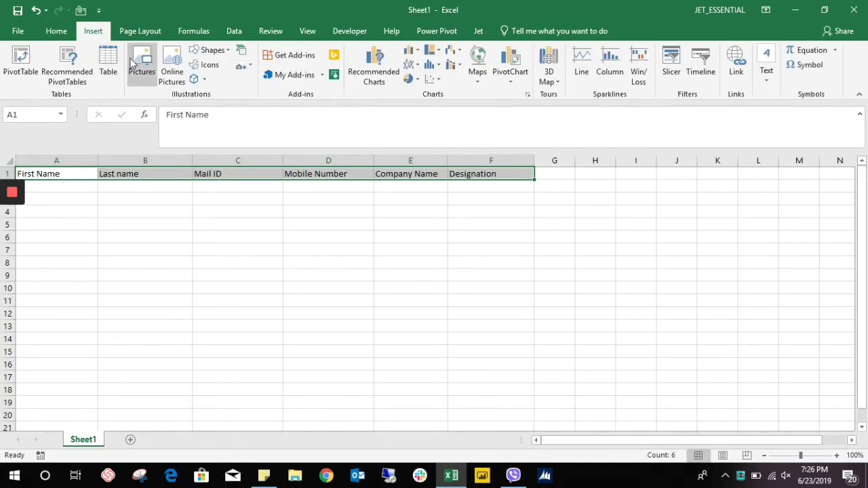
pyautogui.click(107, 72)
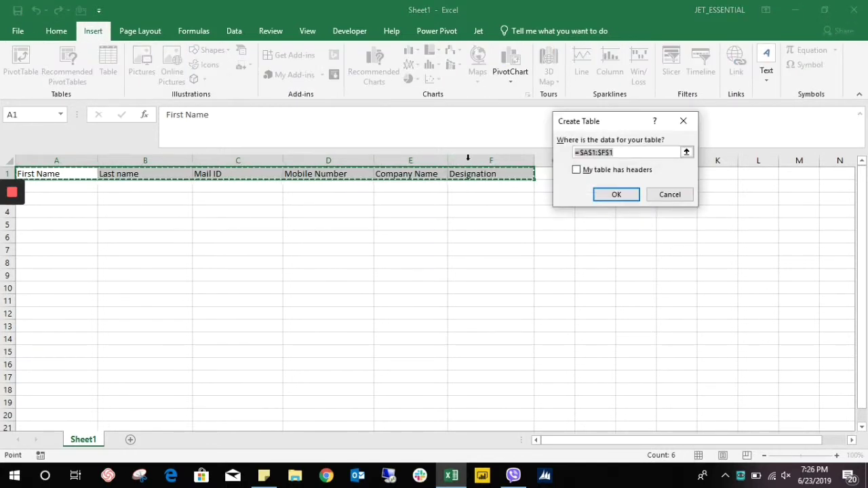
pyautogui.click(576, 170)
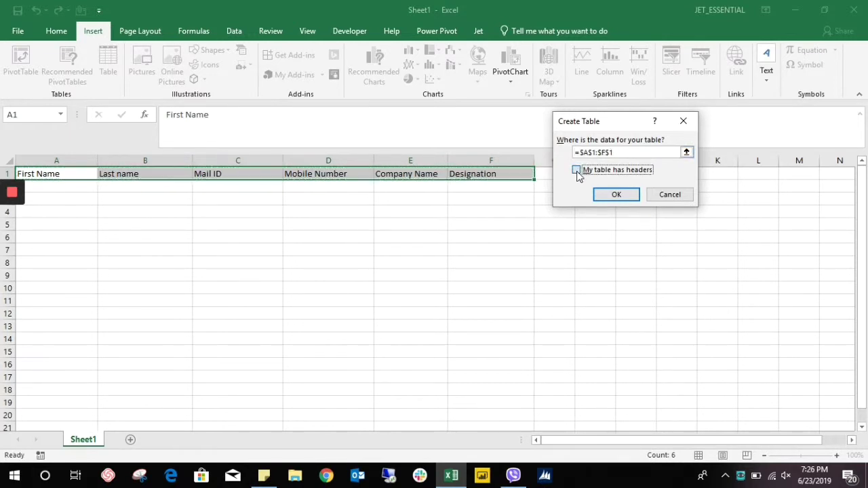
pyautogui.click(613, 194)
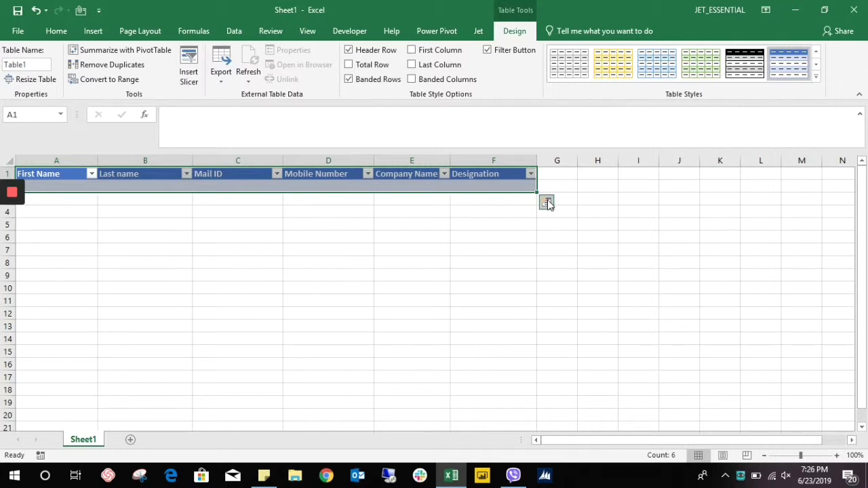
# - Select cells across the new table's first data row
pyautogui.click(51, 184)
pyautogui.click(150, 188)
pyautogui.click(241, 188)
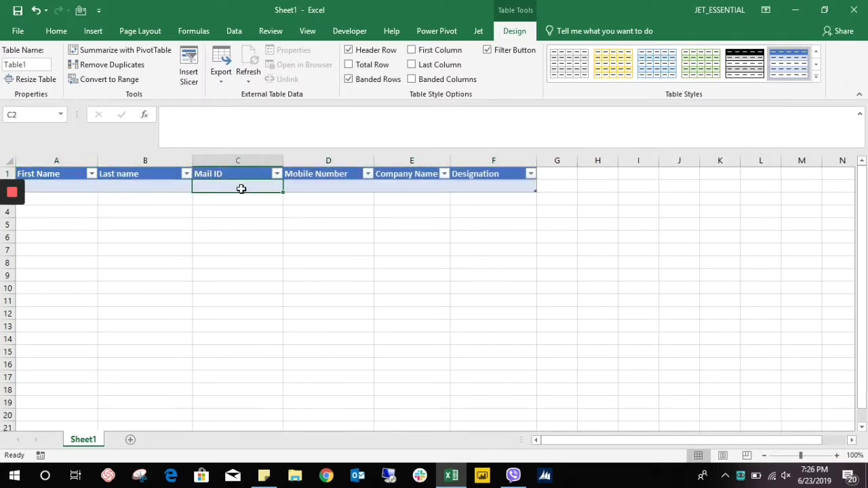
pyautogui.click(331, 196)
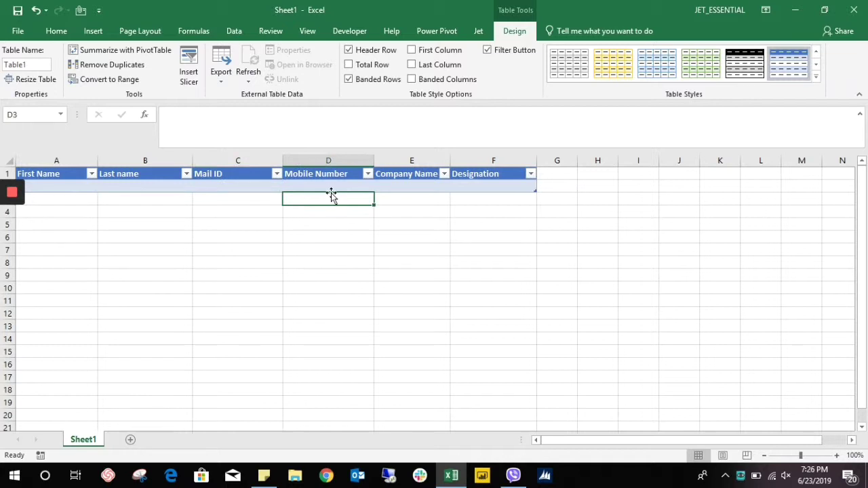
pyautogui.click(390, 183)
pyautogui.click(471, 183)
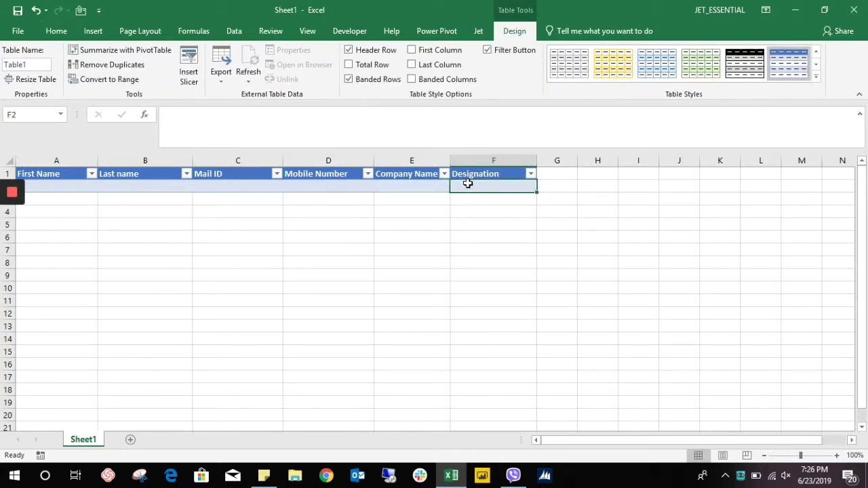
# - Open Excel Options at the Customize Ribbon page
pyautogui.click(17, 31)
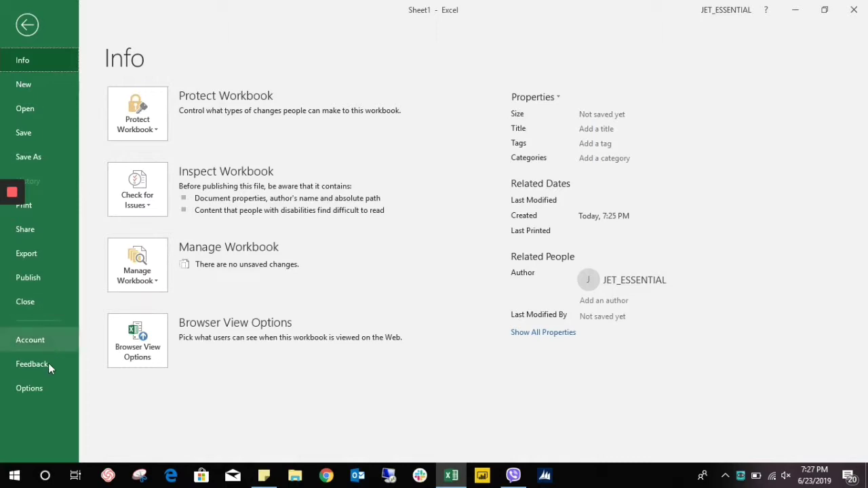
pyautogui.click(34, 385)
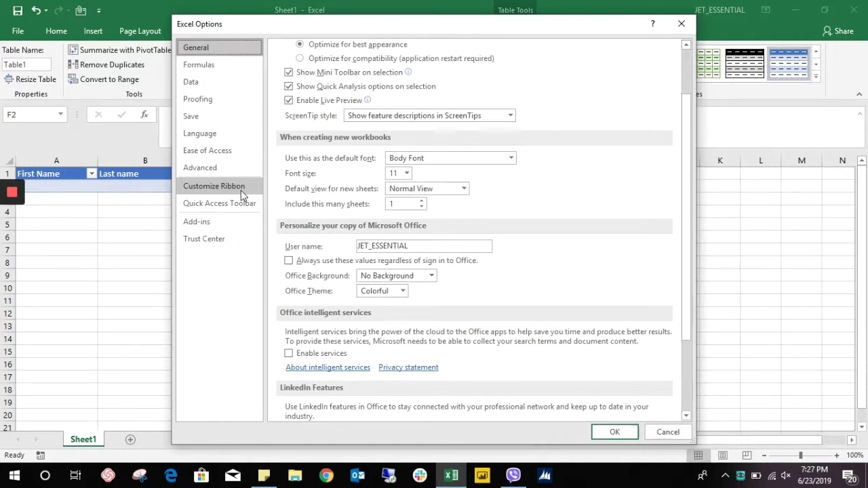
pyautogui.click(214, 186)
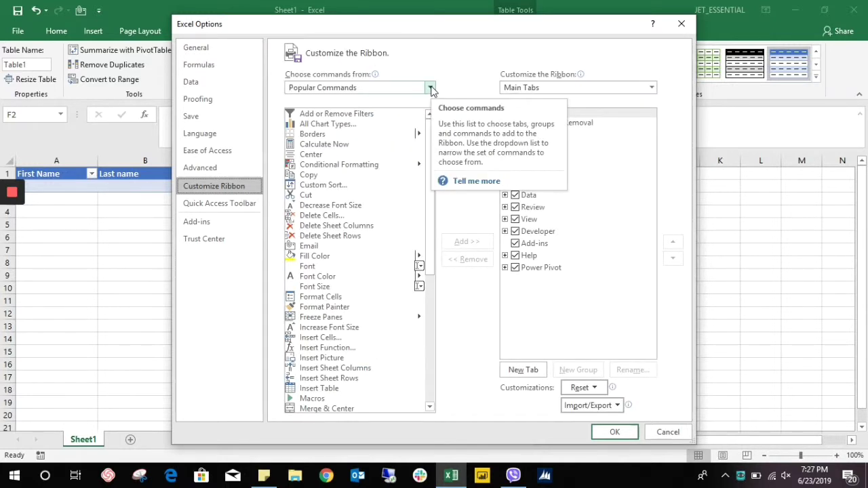
# - Show Commands Not in the Ribbon, select Form..., and dismiss the custom-group warning
pyautogui.click(431, 90)
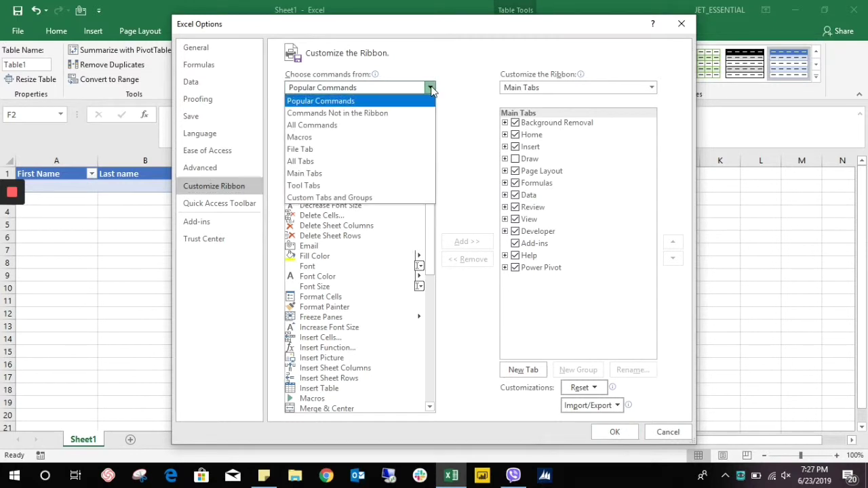
pyautogui.click(375, 113)
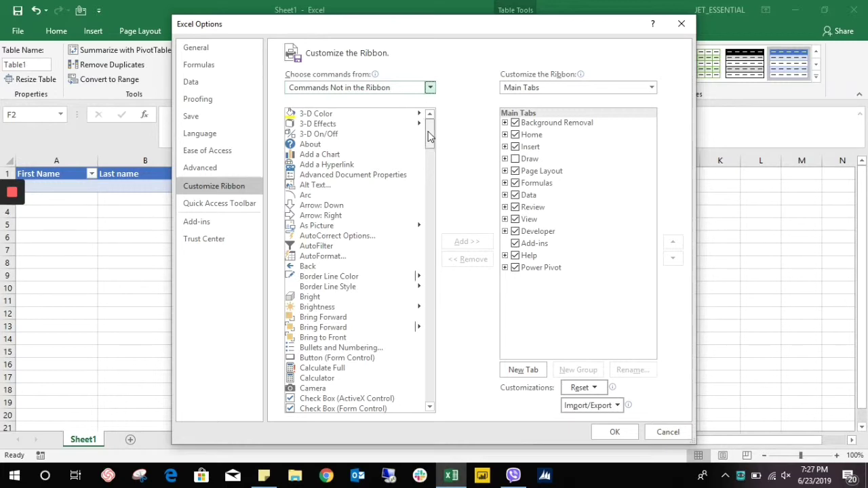
pyautogui.moveTo(428, 135); pyautogui.dragTo(432, 207)
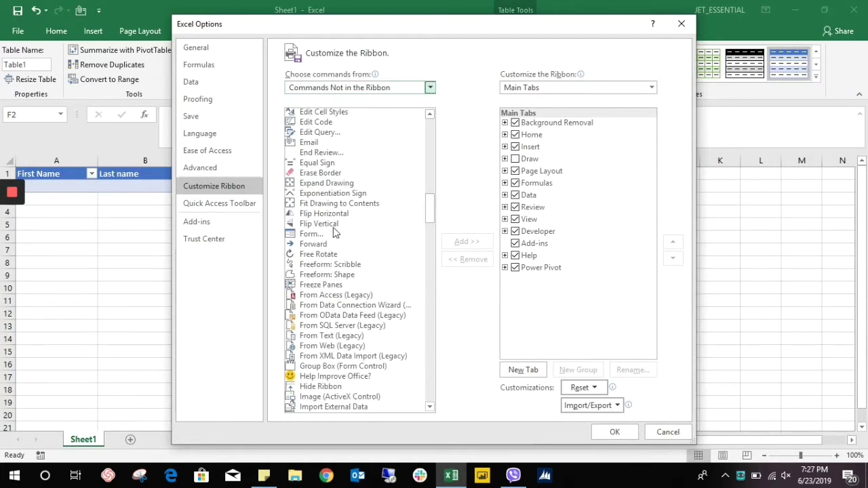
pyautogui.click(318, 234)
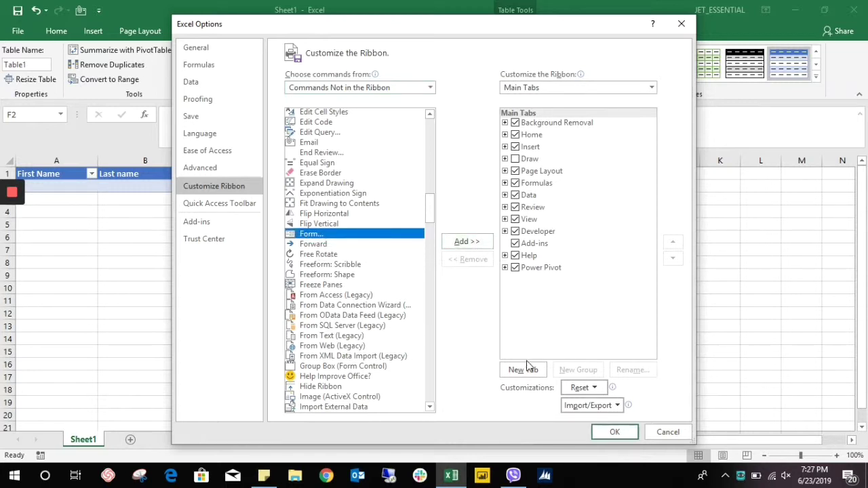
pyautogui.click(463, 243)
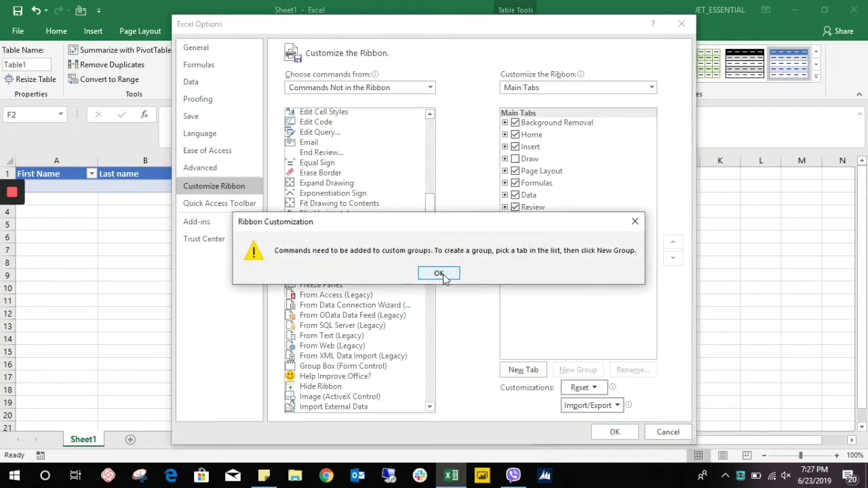
pyautogui.click(439, 273)
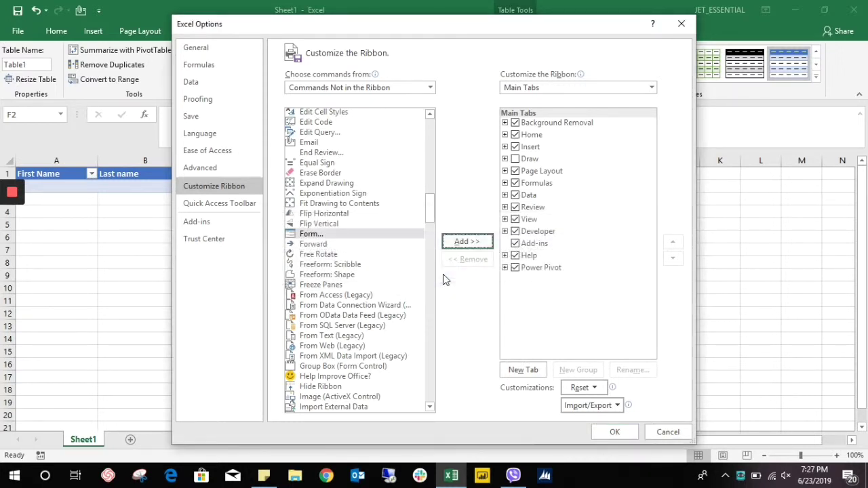
# - Create a New Tab (Custom) with its New Group and rename the tab 'Data Entry'
pyautogui.click(516, 369)
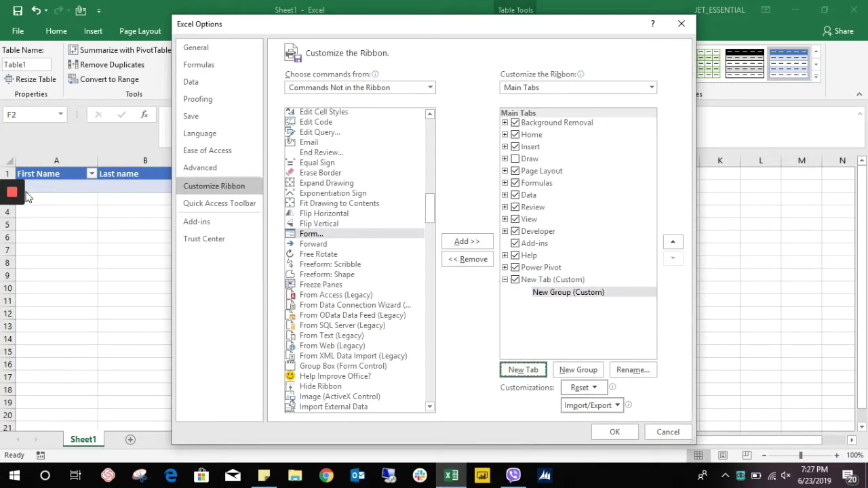
pyautogui.moveTo(12, 193)
pyautogui.click(11, 220)
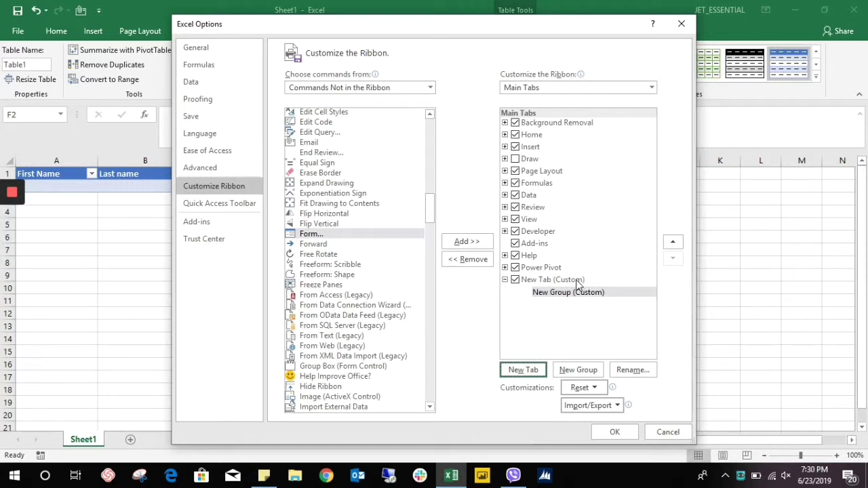
pyautogui.click(577, 281)
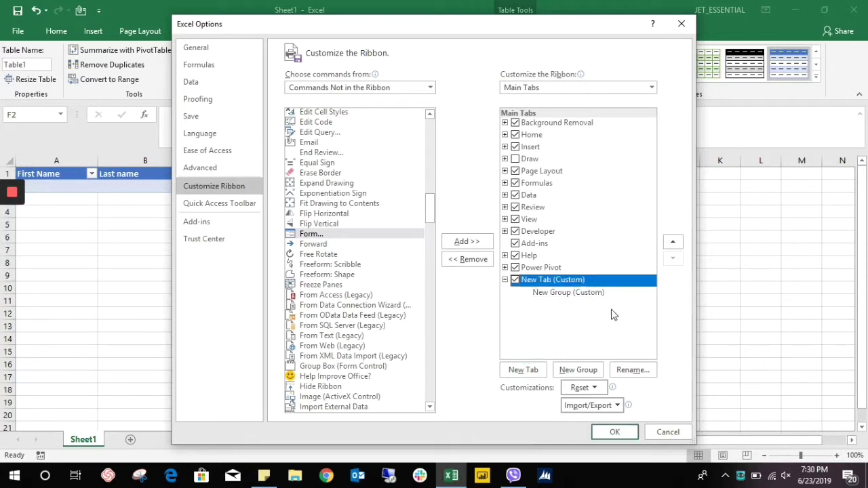
pyautogui.click(632, 373)
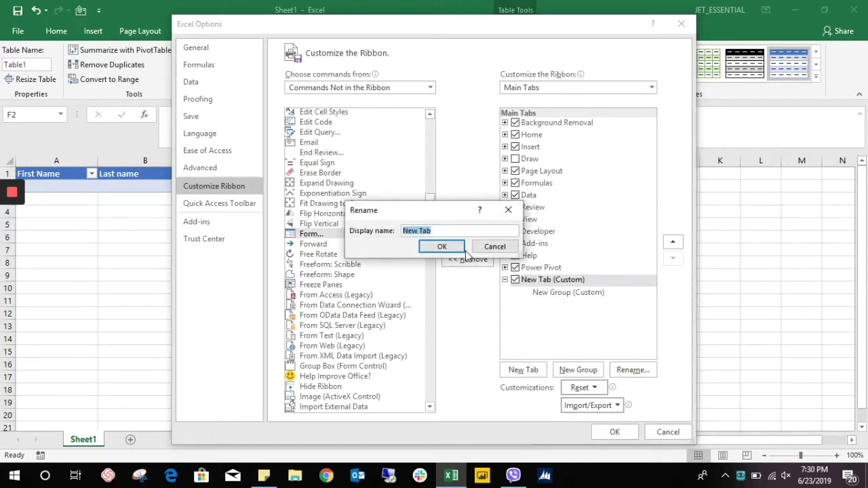
pyautogui.press('BackSpace')
pyautogui.write('Data Entry')
pyautogui.click(443, 246)
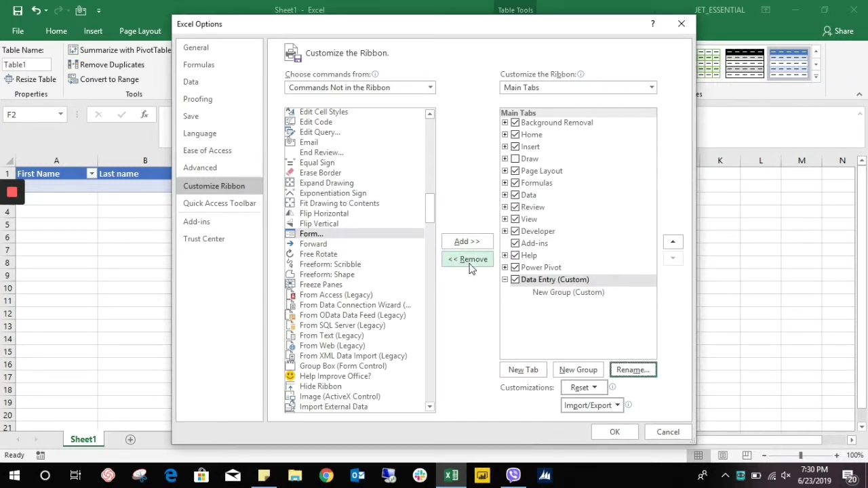
# - Add Form... to New Group (Custom) under Data Entry and save the Excel Options
pyautogui.click(542, 292)
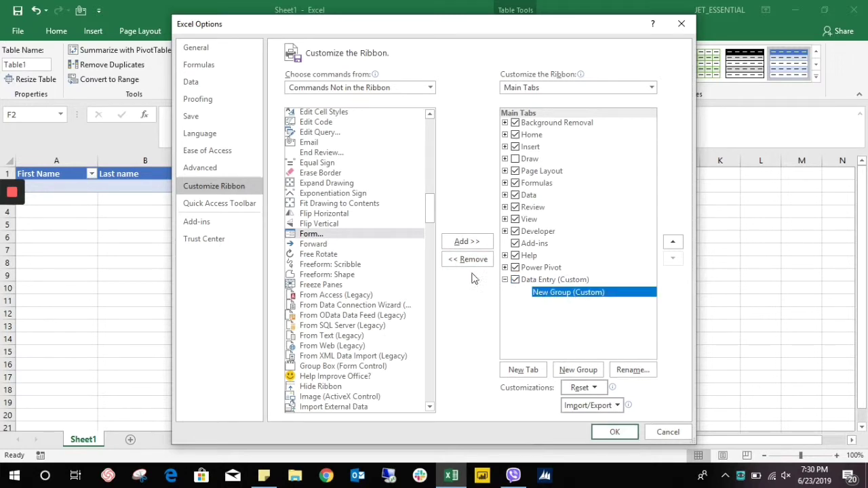
pyautogui.click(349, 235)
pyautogui.click(465, 241)
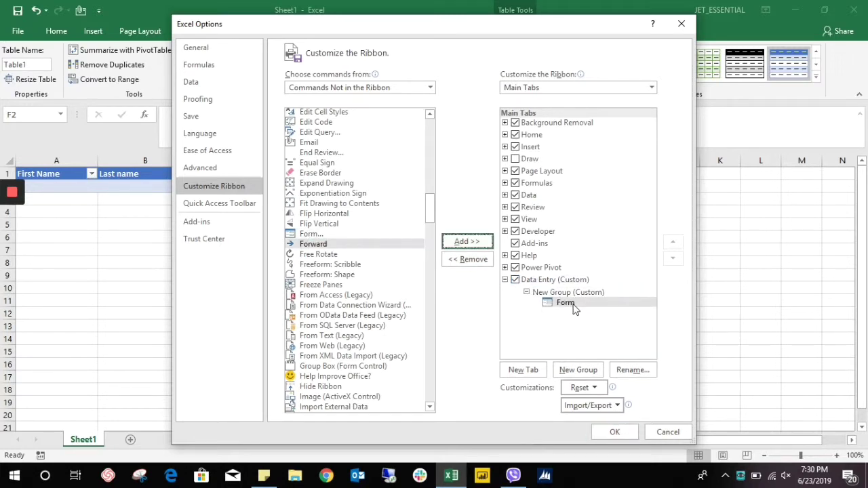
pyautogui.click(571, 305)
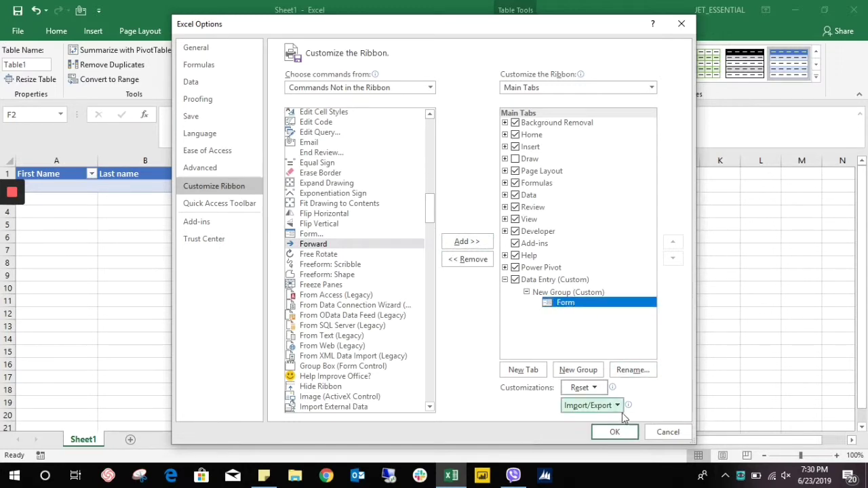
pyautogui.click(612, 434)
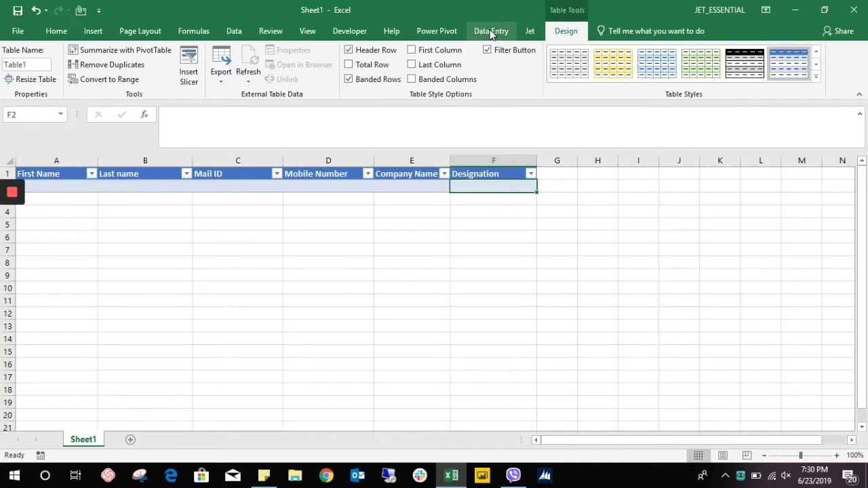
# - Select the table header cells and switch to the Data Entry ribbon tab
pyautogui.moveTo(70, 174); pyautogui.dragTo(509, 174)
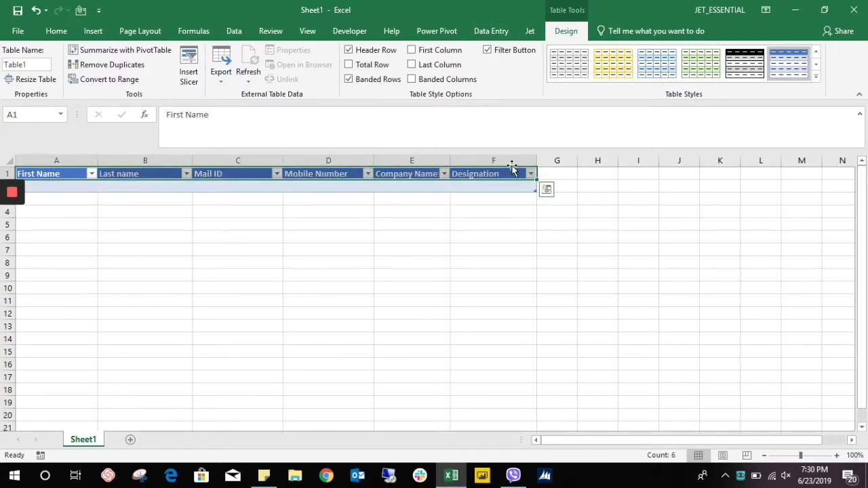
pyautogui.click(501, 33)
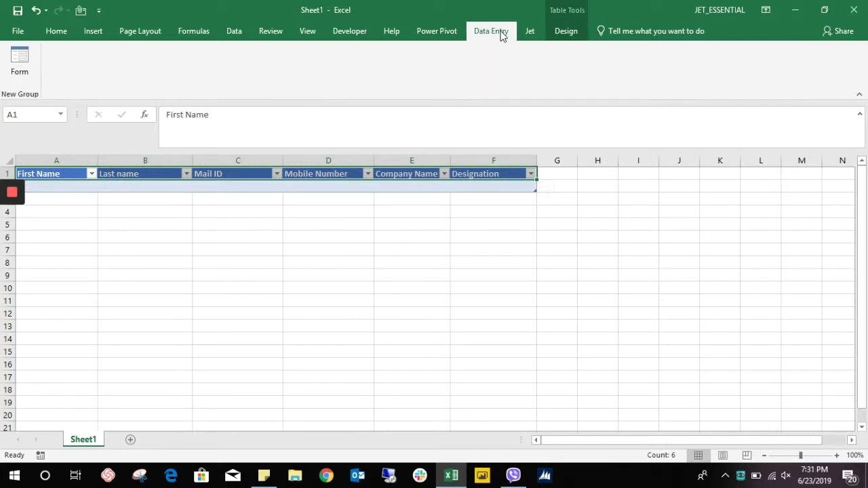
# - Through Form, add a record with the contact's name, e-mail, mobile, company Aptec, designation Manager
pyautogui.click(19, 59)
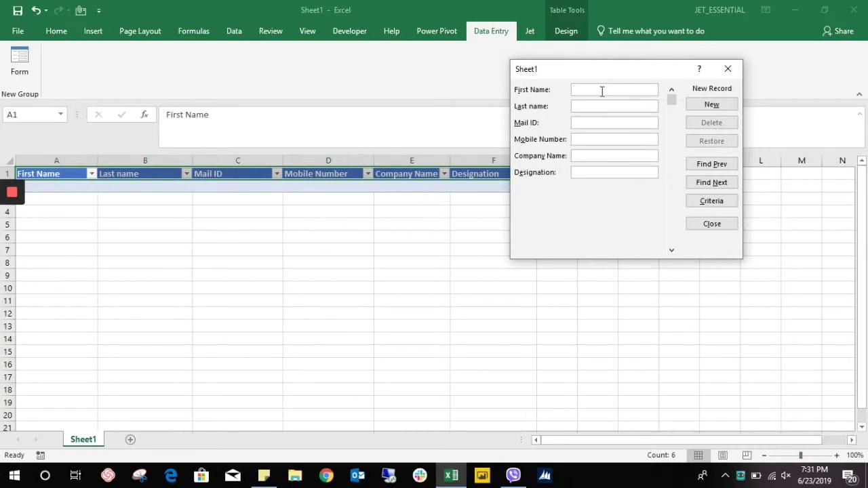
pyautogui.click(593, 123)
pyautogui.write('om')
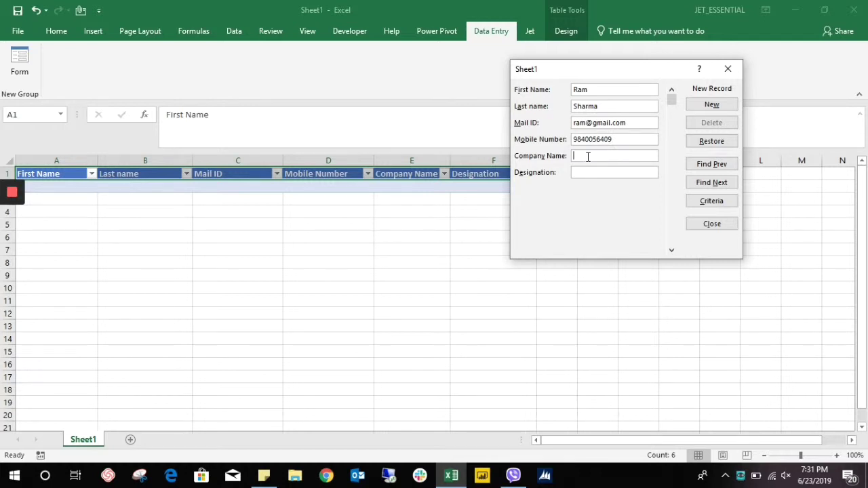
pyautogui.write('AP')
pyautogui.write('tec')
pyautogui.press('BackSpace')
pyautogui.press('BackSpace')
pyautogui.press('BackSpace')
pyautogui.press('BackSpace')
pyautogui.write('ptec')
pyautogui.write('Mana')
pyautogui.write('ger')
pyautogui.click(692, 110)
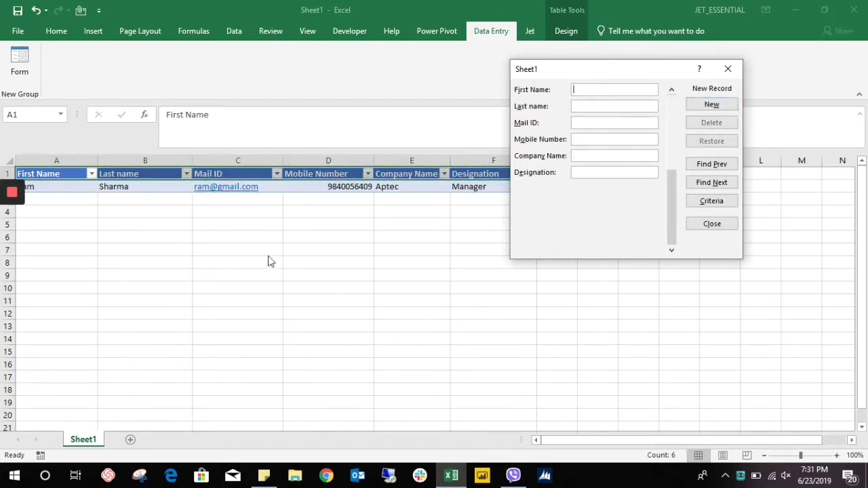
# - Add a second contact's details with Aptec and General Manager via the form, then close it
pyautogui.moveTo(571, 68)
pyautogui.mouseDown()
pyautogui.moveTo(682, 93)
pyautogui.moveTo(612, 87)
pyautogui.mouseUp()
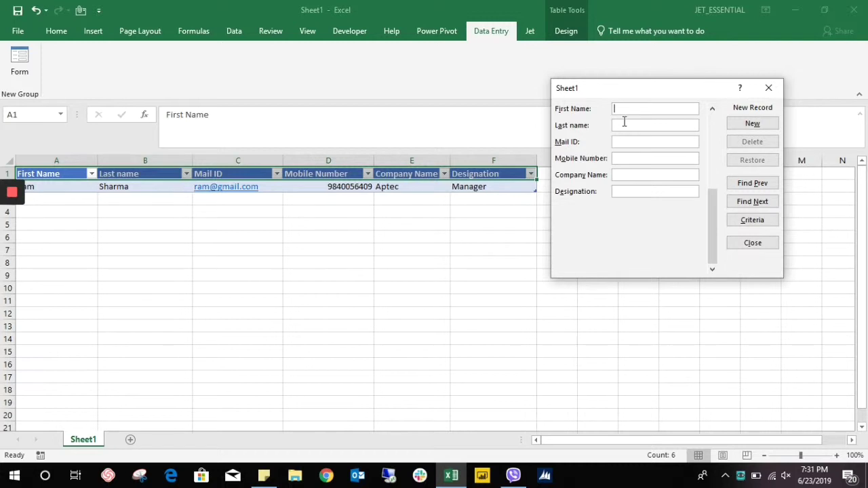
pyautogui.press('Tab')
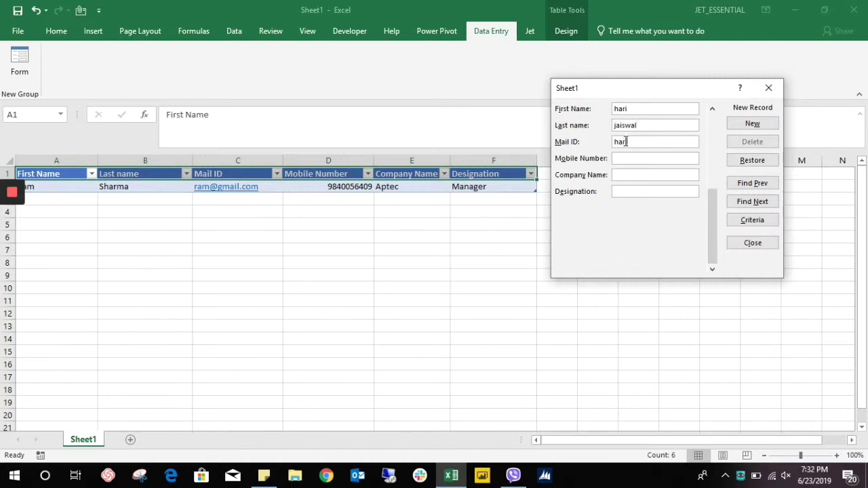
pyautogui.press('Tab')
pyautogui.write('872364876')
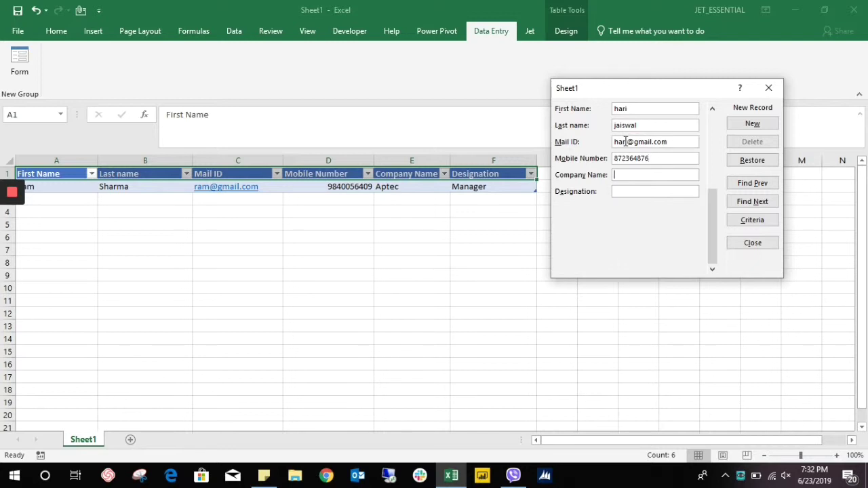
pyautogui.write('Apt')
pyautogui.write('ec')
pyautogui.write('Gene')
pyautogui.write('ral')
pyautogui.write('Manager')
pyautogui.click(747, 124)
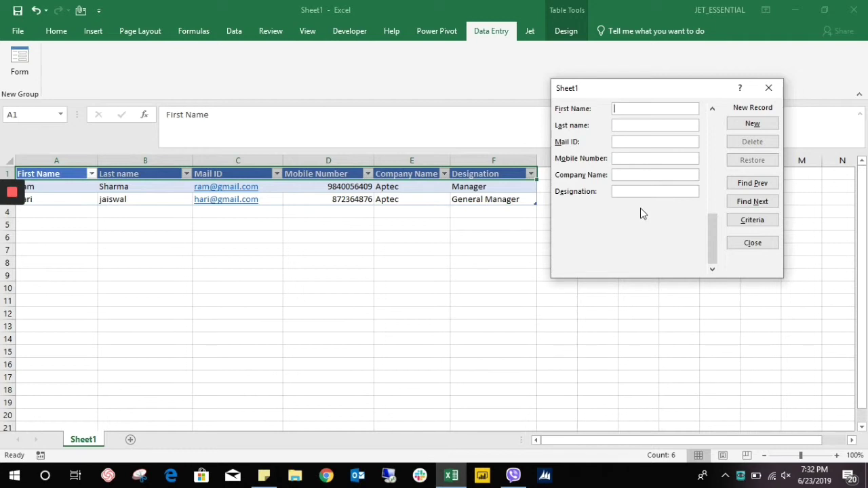
pyautogui.click(751, 244)
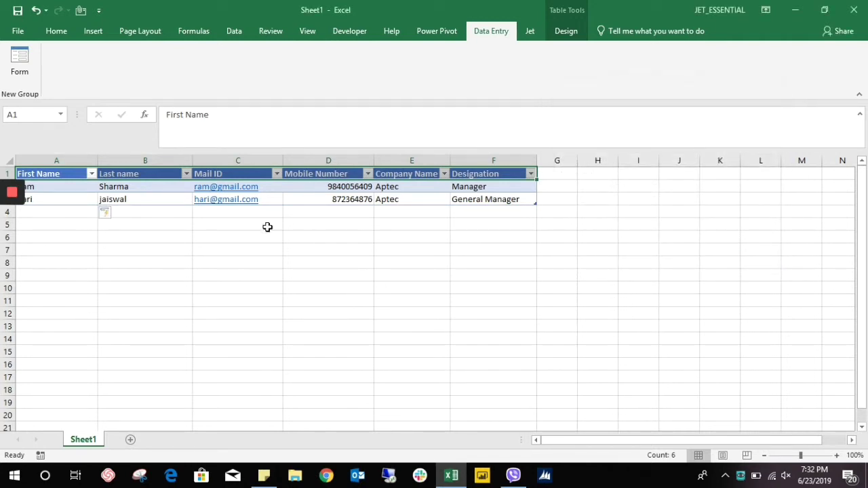